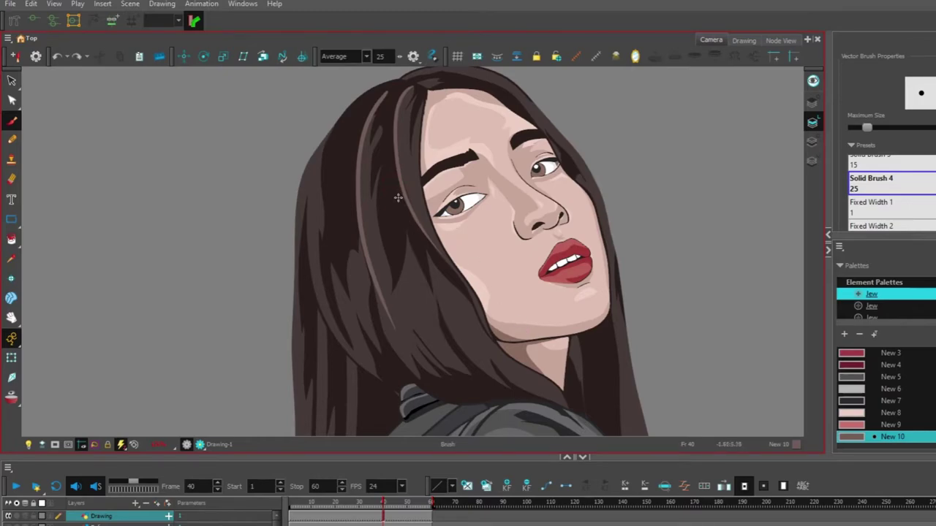
# Brush thin New 10 highlight strands down the long hair on the side nearest the viewer, undoing unsuitable strokes
pyautogui.scroll(-5, 493, 387)
pyautogui.scroll(1, 512, 292)
pyautogui.moveTo(518, 301); pyautogui.dragTo(512, 274)
pyautogui.scroll(3, 388, 253)
pyautogui.moveTo(372, 161); pyautogui.dragTo(428, 354)
pyautogui.hotkey('ctrl', 'z')
pyautogui.moveTo(368, 177)
pyautogui.mouseDown()
pyautogui.moveTo(429, 357)
pyautogui.moveTo(411, 346)
pyautogui.mouseUp()
pyautogui.hotkey('ctrl', 'z')
pyautogui.scroll(-4, 514, 312)
pyautogui.scroll(2, 570, 336)
pyautogui.moveTo(630, 366)
pyautogui.mouseDown()
pyautogui.moveTo(616, 295)
pyautogui.moveTo(578, 314)
pyautogui.mouseUp()
pyautogui.scroll(2, 565, 307)
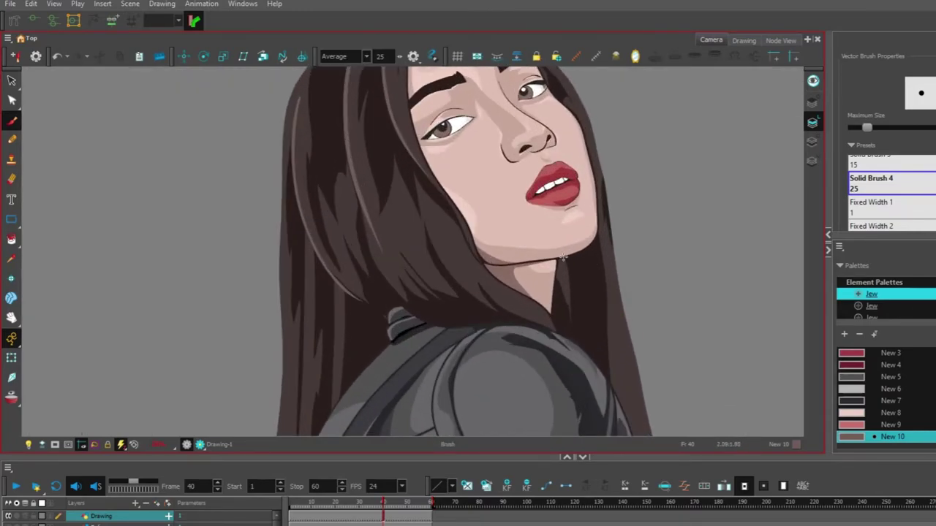
# Brush New 10 highlight strands into the hair framing the jaw and the hair hanging behind the neck
pyautogui.scroll(-4, 614, 248)
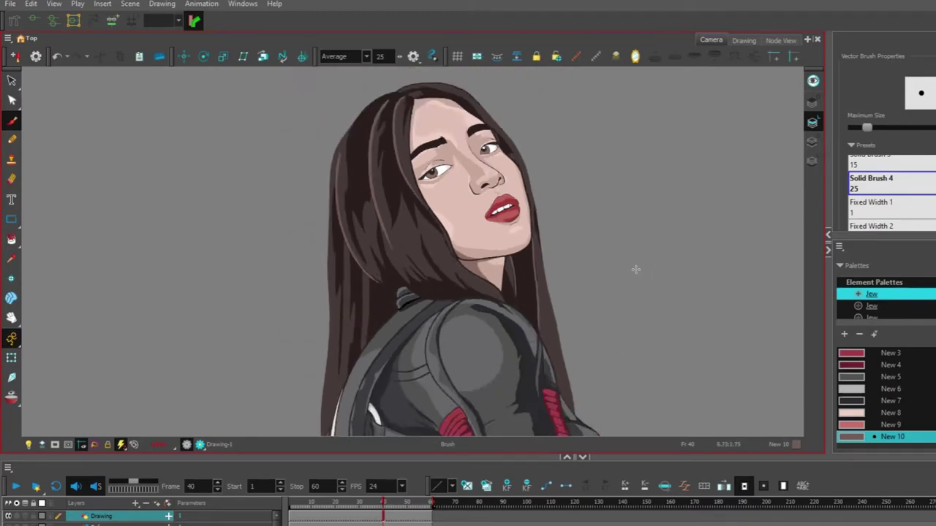
pyautogui.scroll(4, 601, 302)
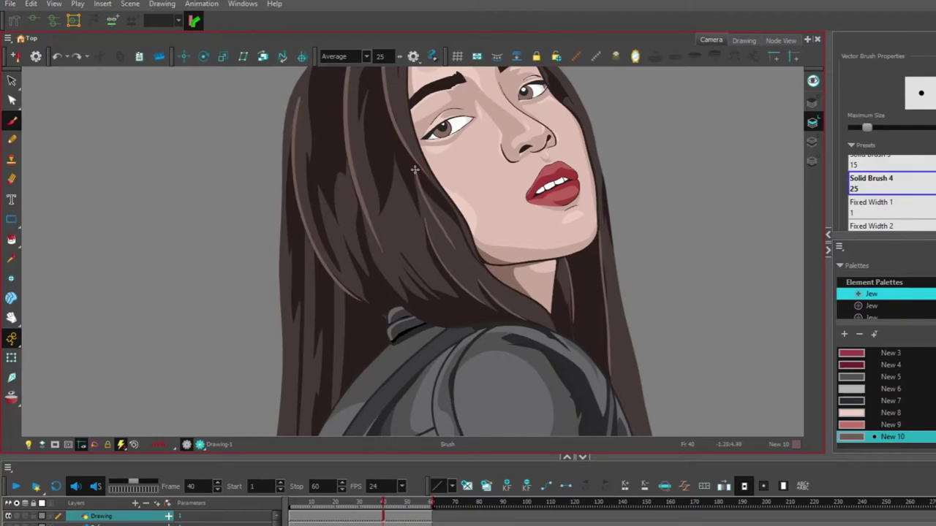
pyautogui.scroll(-5, 577, 256)
pyautogui.moveTo(647, 309); pyautogui.dragTo(663, 321)
pyautogui.scroll(1, 661, 333)
# Remove the stray brush stroke from the empty background beside the figure
pyautogui.moveTo(649, 317); pyautogui.dragTo(690, 284)
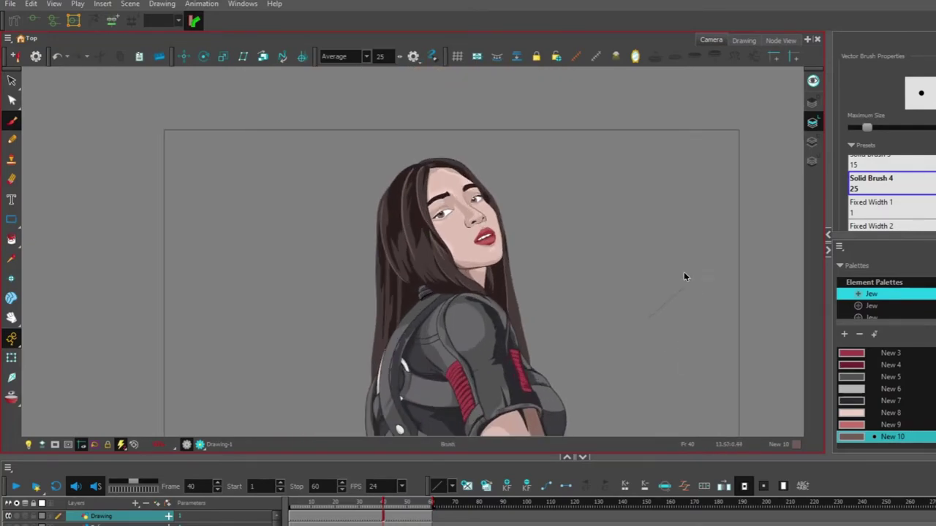
pyautogui.hotkey('alt', 's')
pyautogui.press('Delete')
pyautogui.scroll(2, 643, 293)
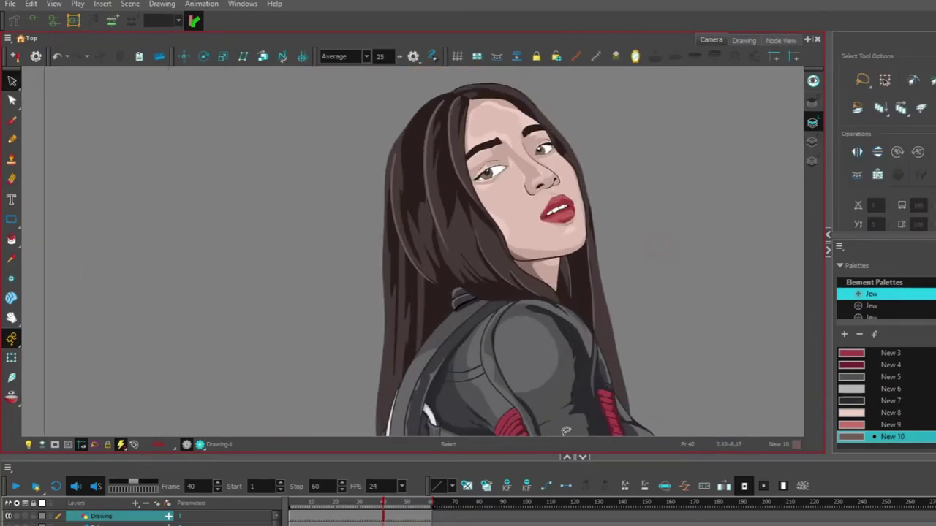
# Brush additional thin New 10 highlights through the upper hair left of the face, undoing unsuitable strokes
pyautogui.hotkey('alt', 'b')
pyautogui.scroll(2, 410, 197)
pyautogui.moveTo(387, 201); pyautogui.dragTo(389, 316)
pyautogui.hotkey('ctrl', 'z')
pyautogui.moveTo(396, 184)
pyautogui.mouseDown()
pyautogui.moveTo(387, 306)
pyautogui.moveTo(418, 404)
pyautogui.mouseUp()
pyautogui.hotkey('ctrl', 'z')
pyautogui.moveTo(380, 281); pyautogui.dragTo(412, 401)
pyautogui.moveTo(410, 185); pyautogui.dragTo(405, 374)
pyautogui.hotkey('ctrl', 'z')
pyautogui.moveTo(417, 286); pyautogui.dragTo(414, 374)
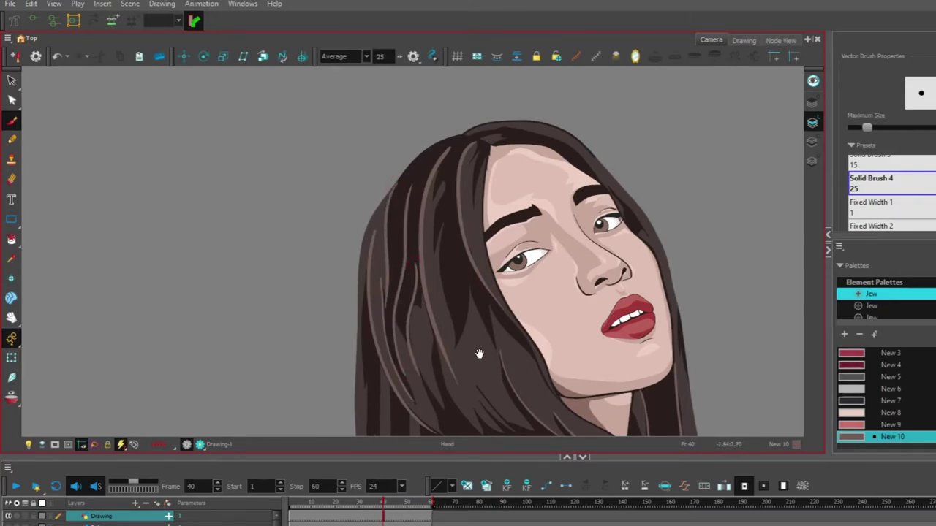
# Brush New 10 highlight strands along the lower front hair where it falls above the jacket collar
pyautogui.moveTo(471, 362); pyautogui.dragTo(423, 263)
pyautogui.scroll(-6, 422, 263)
pyautogui.hotkey('ctrl', 'z')
pyautogui.scroll(3, 417, 237)
pyautogui.scroll(2, 444, 263)
pyautogui.moveTo(444, 370); pyautogui.dragTo(450, 333)
pyautogui.moveTo(429, 286); pyautogui.dragTo(529, 364)
pyautogui.moveTo(507, 358)
pyautogui.mouseDown()
pyautogui.moveTo(620, 267)
pyautogui.moveTo(623, 234)
pyautogui.mouseUp()
pyautogui.moveTo(536, 219); pyautogui.dragTo(530, 292)
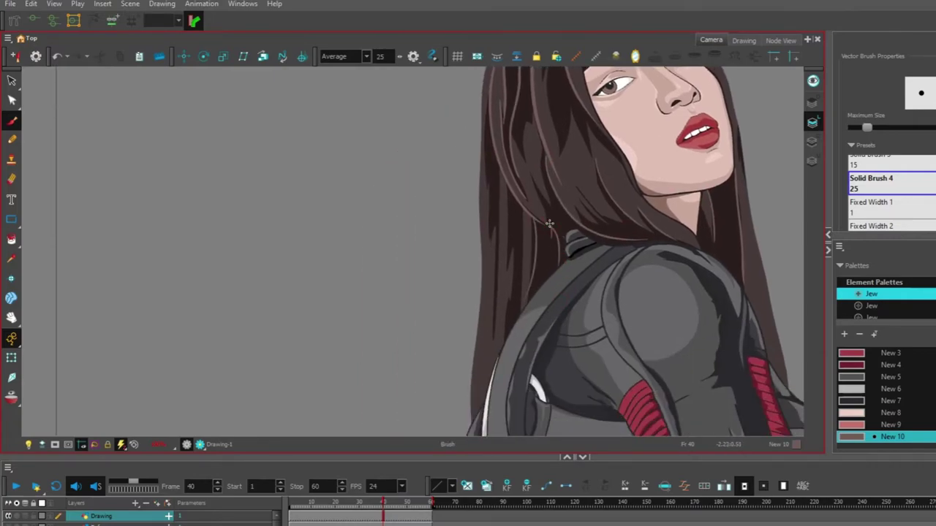
# Brush long New 10 highlights down the hair hanging over the back
pyautogui.moveTo(501, 185); pyautogui.dragTo(494, 365)
pyautogui.hotkey('ctrl', 'z')
pyautogui.moveTo(500, 213); pyautogui.dragTo(492, 359)
pyautogui.moveTo(491, 180); pyautogui.dragTo(485, 388)
pyautogui.scroll(-4, 694, 278)
pyautogui.scroll(7, 626, 326)
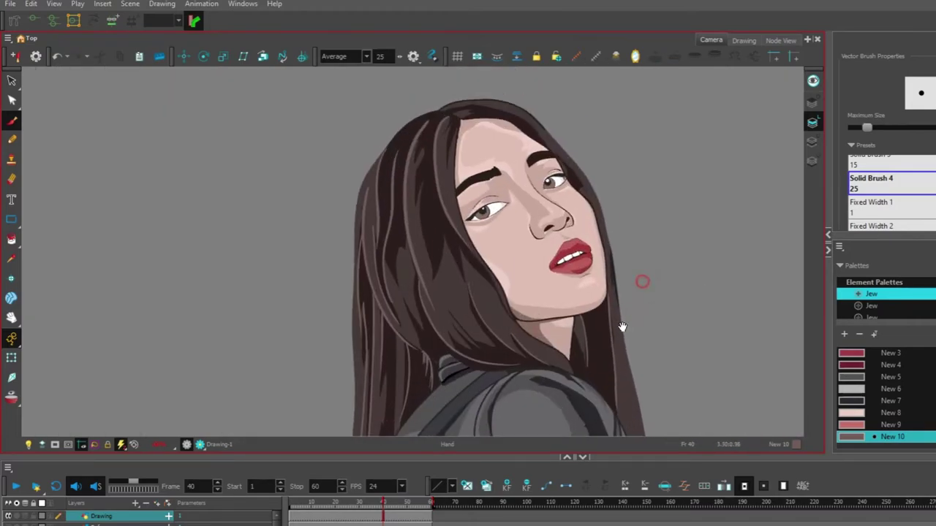
# Brush New 10 highlights around the hair parting and the strands beside the forehead
pyautogui.hotkey('ctrl', 'z')
pyautogui.moveTo(428, 145)
pyautogui.mouseDown()
pyautogui.moveTo(416, 184)
pyautogui.moveTo(459, 188)
pyautogui.mouseUp()
pyautogui.moveTo(387, 183); pyautogui.dragTo(516, 186)
pyautogui.moveTo(592, 231)
pyautogui.mouseDown()
pyautogui.moveTo(482, 157)
pyautogui.moveTo(526, 236)
pyautogui.mouseUp()
pyautogui.moveTo(597, 245); pyautogui.dragTo(592, 236)
pyautogui.hotkey('ctrl', 'z')
pyautogui.moveTo(434, 110); pyautogui.dragTo(581, 288)
pyautogui.moveTo(612, 324); pyautogui.dragTo(594, 291)
# Extend the New 10 highlights over the crown and down the hair on the far side of the face
pyautogui.scroll(-4, 641, 335)
pyautogui.moveTo(647, 326)
pyautogui.mouseDown()
pyautogui.moveTo(664, 267)
pyautogui.moveTo(624, 265)
pyautogui.moveTo(596, 222)
pyautogui.mouseUp()
pyautogui.scroll(3, 664, 200)
pyautogui.scroll(-4, 628, 278)
pyautogui.scroll(3, 596, 221)
pyautogui.moveTo(478, 95); pyautogui.dragTo(510, 309)
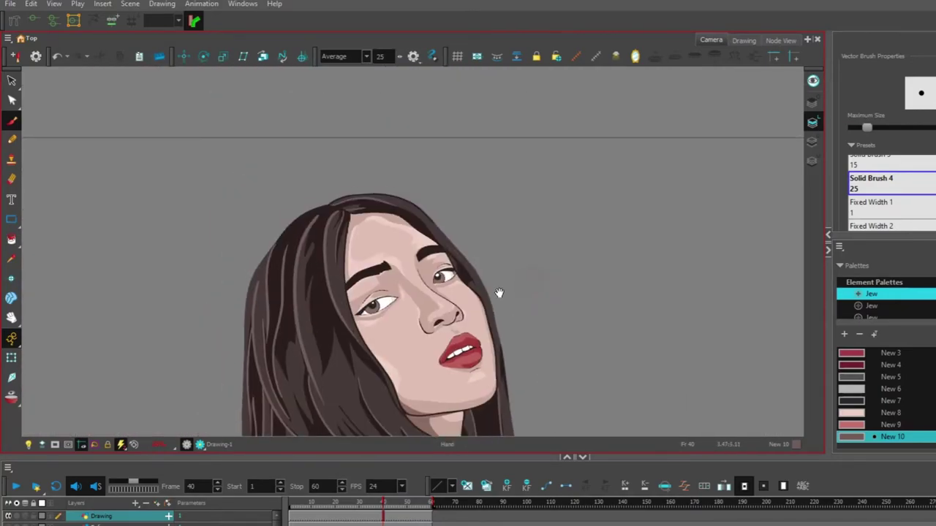
pyautogui.moveTo(434, 235); pyautogui.dragTo(481, 292)
pyautogui.scroll(-3, 522, 350)
pyautogui.moveTo(564, 354); pyautogui.dragTo(593, 321)
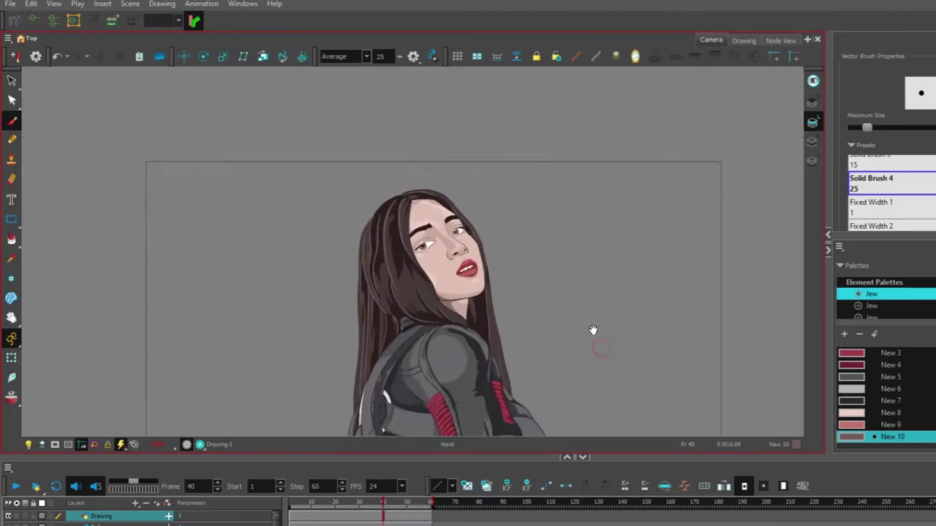
# Outline wider highlight shapes beside the front hair strands with strokes and fill them with New 10
pyautogui.scroll(2, 603, 347)
pyautogui.hotkey('alt', 'i')
pyautogui.scroll(5, 606, 348)
pyautogui.moveTo(417, 329)
pyautogui.mouseDown()
pyautogui.moveTo(456, 295)
pyautogui.moveTo(469, 175)
pyautogui.mouseUp()
pyautogui.moveTo(366, 370); pyautogui.dragTo(305, 107)
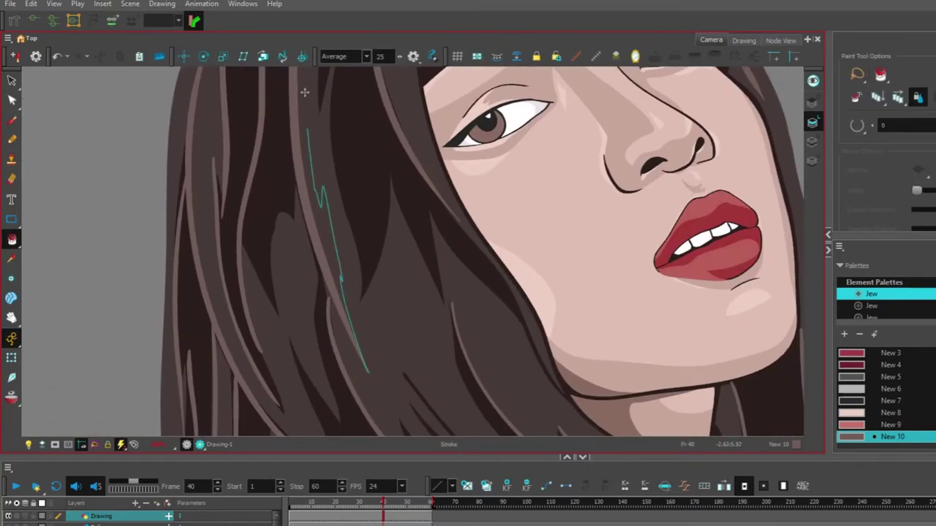
pyautogui.moveTo(393, 125); pyautogui.dragTo(441, 259)
pyautogui.scroll(-5, 440, 258)
pyautogui.moveTo(601, 336); pyautogui.dragTo(576, 308)
# Widen the New 10 highlight shapes from the hair parting down to the hair near the collar
pyautogui.scroll(4, 429, 202)
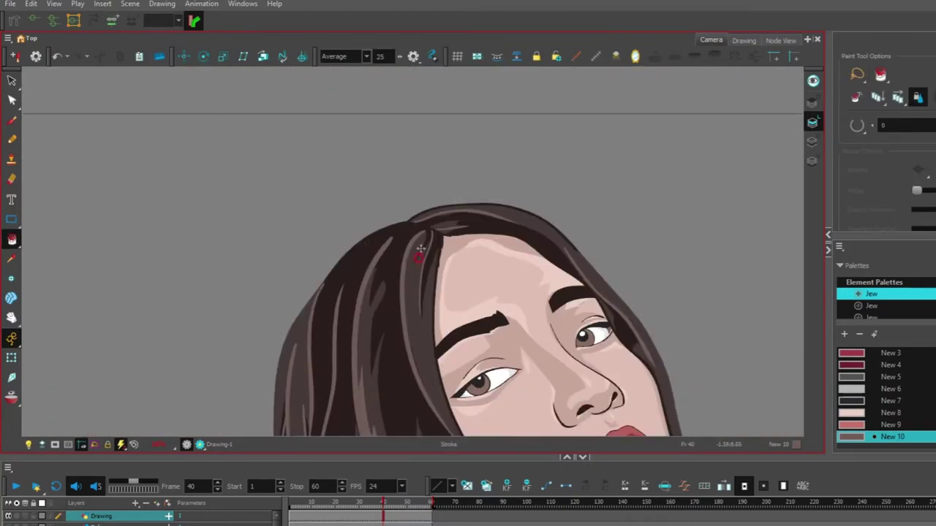
pyautogui.moveTo(408, 310); pyautogui.dragTo(424, 322)
pyautogui.moveTo(446, 301); pyautogui.dragTo(432, 271)
pyautogui.moveTo(443, 335); pyautogui.dragTo(431, 114)
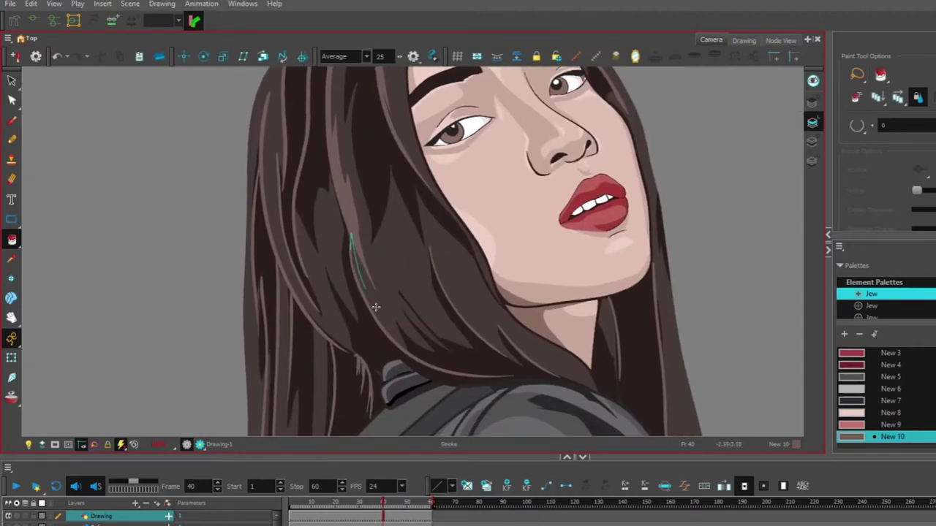
pyautogui.moveTo(417, 289)
pyautogui.mouseDown()
pyautogui.moveTo(444, 324)
pyautogui.moveTo(426, 279)
pyautogui.moveTo(405, 279)
pyautogui.mouseUp()
# Outline and fill the remaining New 10 highlight shapes across the crown and lower hair
pyautogui.press('1')
pyautogui.press('1')
pyautogui.press('2')
pyautogui.press('2')
pyautogui.press('1')
pyautogui.press('1')
pyautogui.moveTo(413, 211)
pyautogui.mouseDown()
pyautogui.moveTo(470, 265)
pyautogui.moveTo(498, 312)
pyautogui.mouseUp()
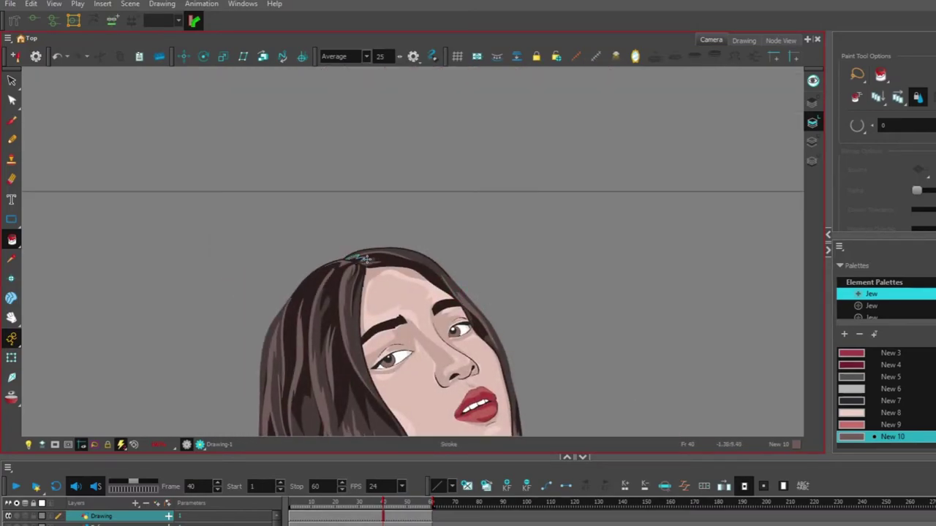
pyautogui.scroll(-4, 617, 268)
pyautogui.scroll(4, 470, 320)
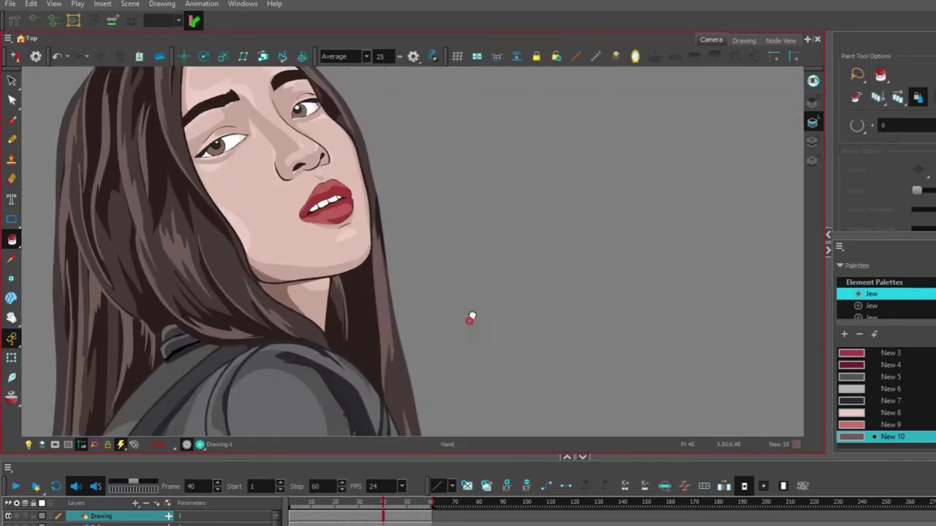
pyautogui.scroll(-3, 362, 293)
pyautogui.scroll(4, 458, 237)
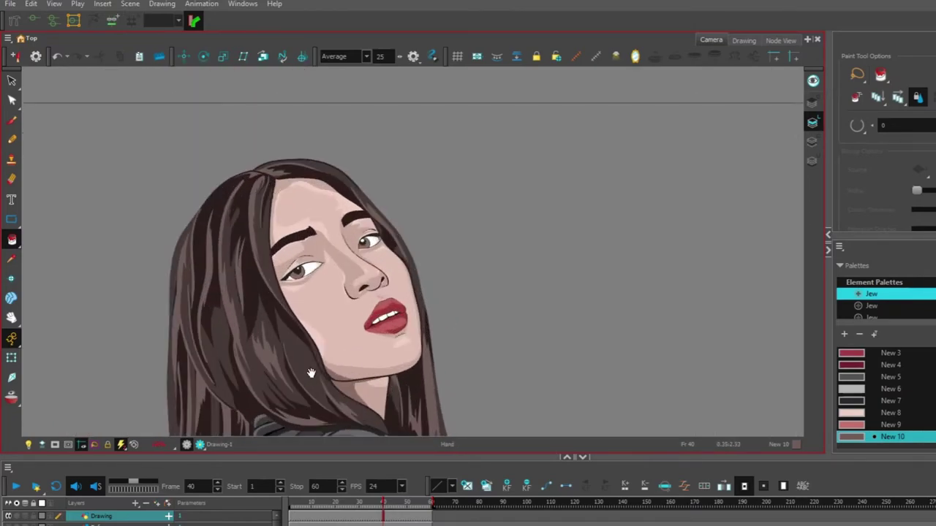
# Adjust the New 10 swatch colour used for the hair highlights
pyautogui.scroll(-3, 619, 284)
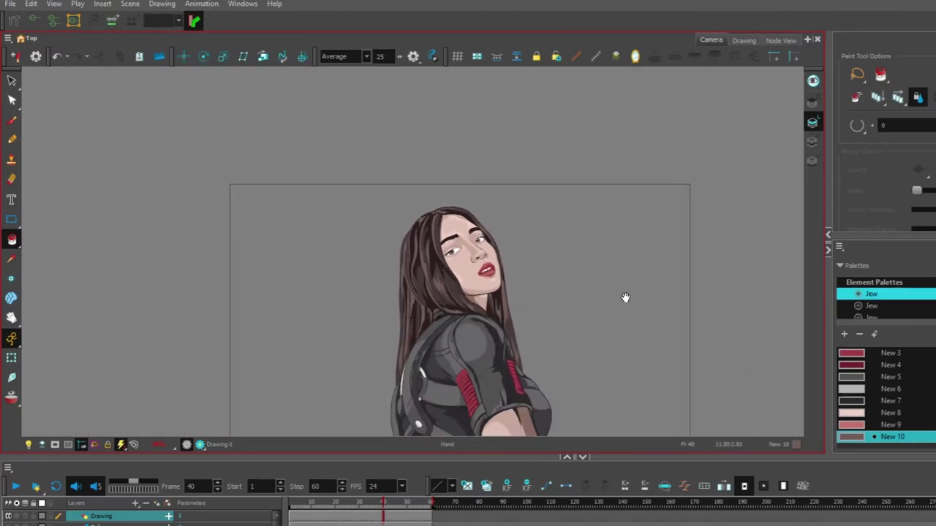
pyautogui.scroll(3, 504, 355)
pyautogui.scroll(-3, 599, 320)
pyautogui.scroll(3, 476, 372)
pyautogui.scroll(-3, 658, 330)
pyautogui.scroll(1, 692, 330)
pyautogui.scroll(-1, 586, 293)
pyautogui.doubleClick(853, 440)
pyautogui.moveTo(904, 380); pyautogui.dragTo(885, 380)
pyautogui.scroll(2, 548, 246)
pyautogui.scroll(-2, 559, 239)
pyautogui.press('Escape')
# Sample the light skin tone New 8, outline highlight areas on the arm below the sleeve, and fill them
pyautogui.scroll(1, 476, 352)
pyautogui.scroll(5, 464, 361)
pyautogui.scroll(2, 323, 355)
pyautogui.scroll(-7, 376, 348)
pyautogui.scroll(2, 388, 226)
pyautogui.press('d')
pyautogui.click(306, 103)
pyautogui.click(299, 78)
pyautogui.scroll(-2, 466, 196)
pyautogui.scroll(4, 457, 302)
pyautogui.moveTo(456, 302); pyautogui.dragTo(576, 308)
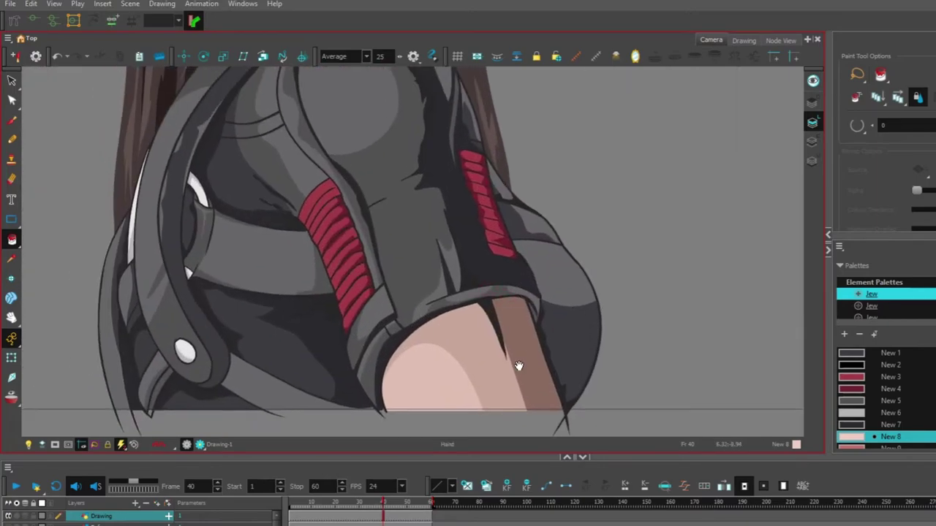
pyautogui.moveTo(392, 353)
pyautogui.mouseDown()
pyautogui.moveTo(528, 301)
pyautogui.moveTo(573, 334)
pyautogui.mouseUp()
pyautogui.click(519, 302)
pyautogui.click(470, 309)
pyautogui.scroll(-7, 673, 321)
pyautogui.scroll(5, 573, 286)
pyautogui.scroll(-5, 425, 331)
pyautogui.scroll(2, 497, 314)
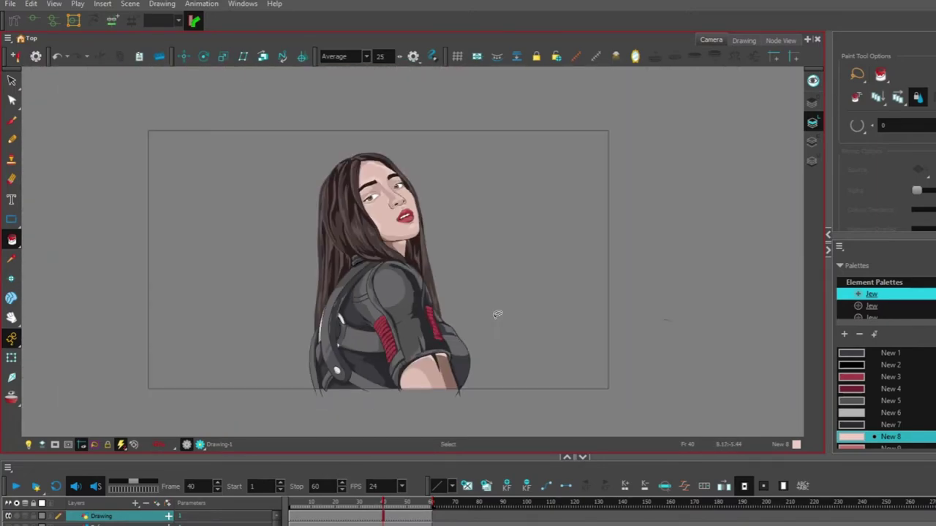
# Add a Bloom node to the node network and connect it to the Drawing layer
pyautogui.hotkey('alt', 's')
pyautogui.scroll(-1, 513, 286)
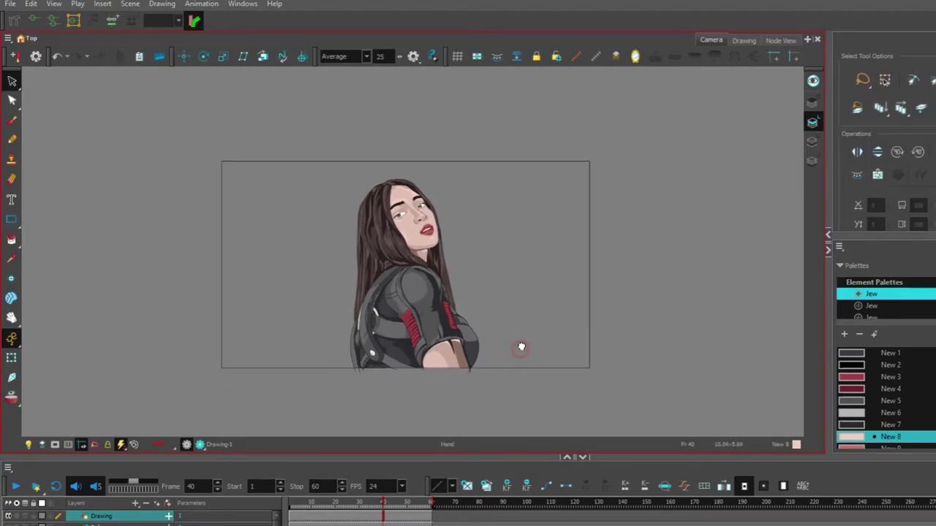
pyautogui.scroll(1, 520, 351)
pyautogui.click(781, 40)
pyautogui.click(547, 170)
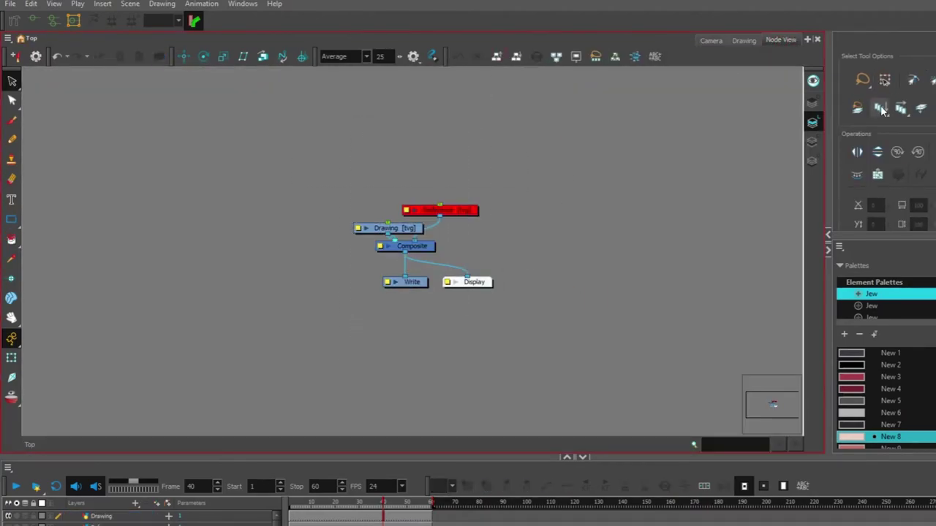
pyautogui.click(929, 117)
pyautogui.click(880, 129)
pyautogui.moveTo(509, 181)
pyautogui.mouseDown()
pyautogui.moveTo(399, 199)
pyautogui.moveTo(401, 228)
pyautogui.mouseUp()
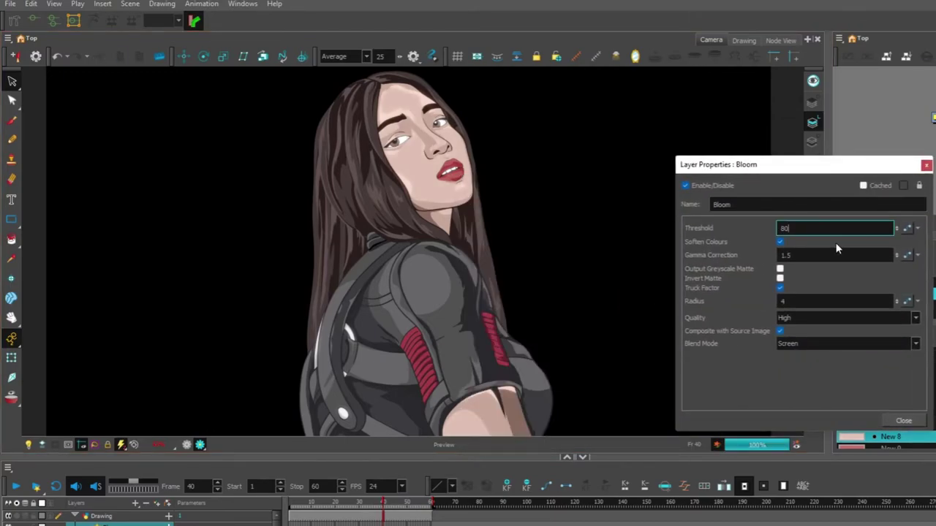
# Set the Bloom effect's Gamma Correction to 5 and its Threshold to 85
pyautogui.press('Tab')
pyautogui.write('1')
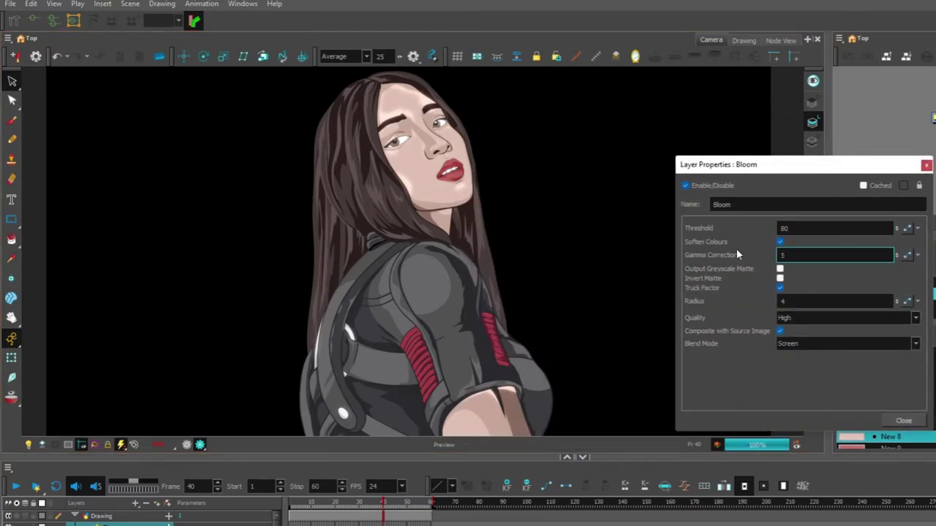
pyautogui.moveTo(803, 228); pyautogui.dragTo(653, 219)
pyautogui.write('20')
pyautogui.press('Return')
pyautogui.moveTo(802, 228); pyautogui.dragTo(683, 238)
pyautogui.write('85')
pyautogui.press('Return')
pyautogui.click(926, 165)
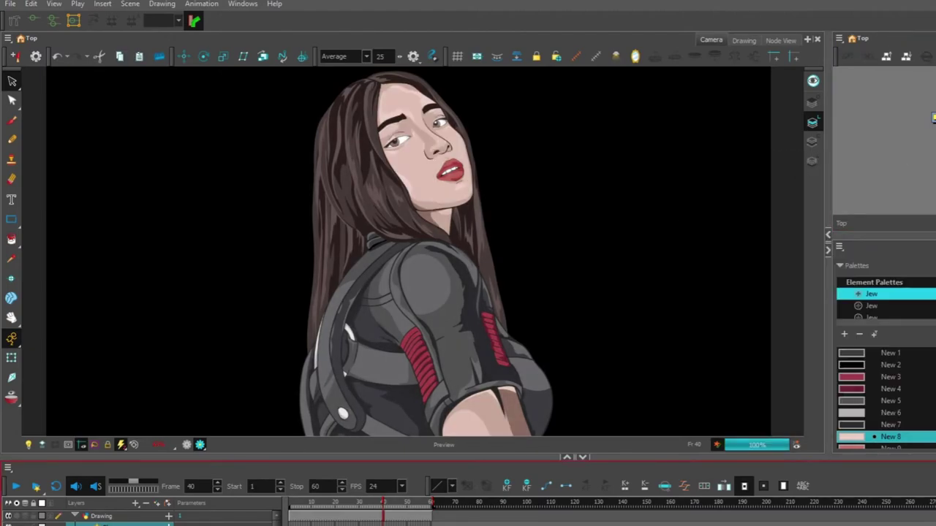
# Inspect the bloom on the face and figure, comparing the rendered preview with the normal drawing view
pyautogui.scroll(5, 447, 155)
pyautogui.moveTo(417, 139); pyautogui.dragTo(463, 231)
pyautogui.scroll(-6, 464, 231)
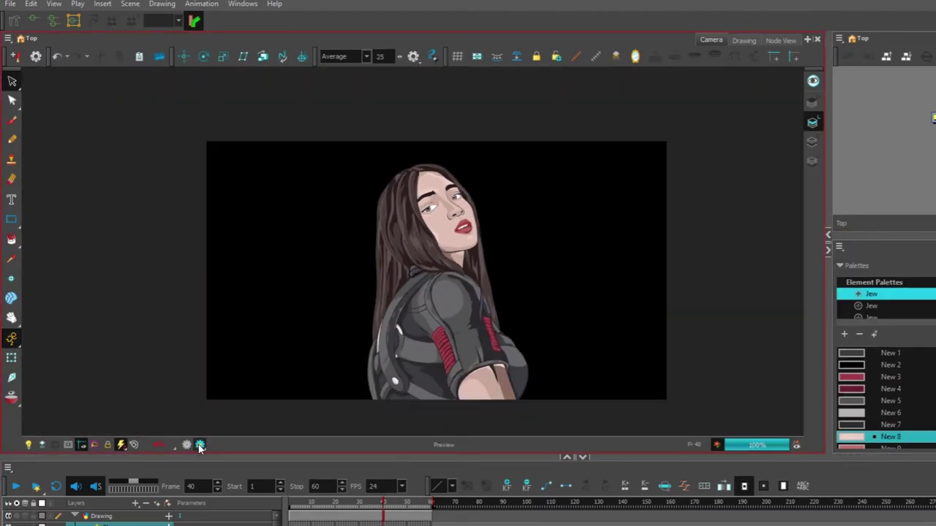
pyautogui.click(198, 444)
pyautogui.click(199, 444)
# Paint the light area of the upper lip with New 9 on frame 32, undoing an unwanted stroke
pyautogui.scroll(5, 460, 267)
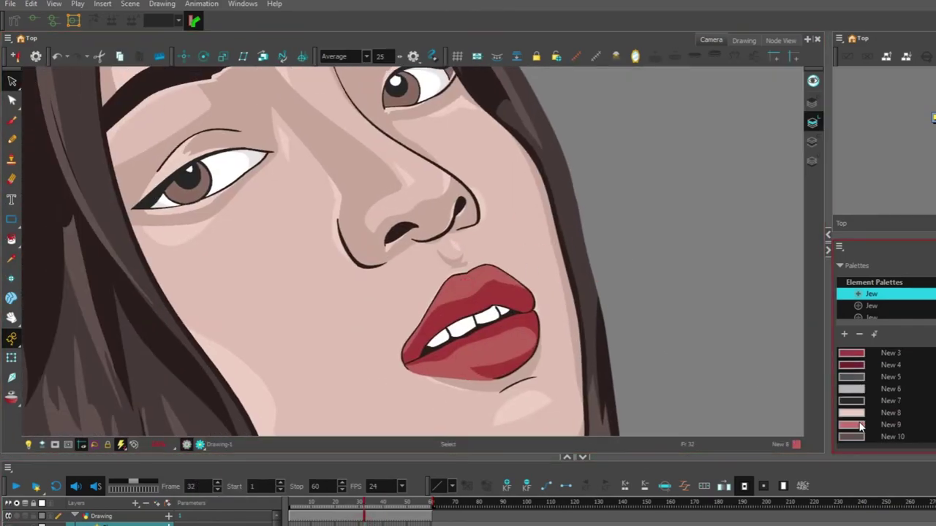
pyautogui.scroll(2, 547, 276)
pyautogui.scroll(2, 547, 276)
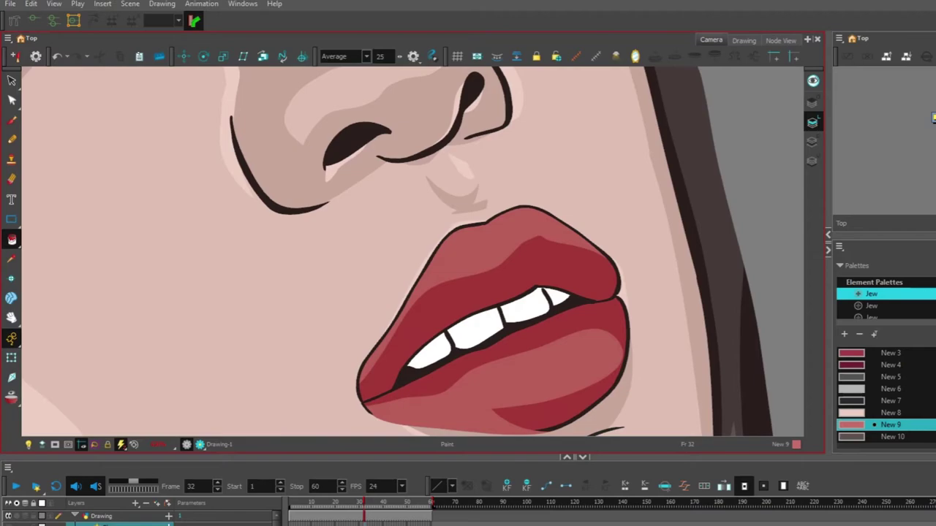
pyautogui.moveTo(470, 242); pyautogui.dragTo(483, 240)
pyautogui.hotkey('ctrl', 'z')
pyautogui.moveTo(574, 315); pyautogui.dragTo(581, 315)
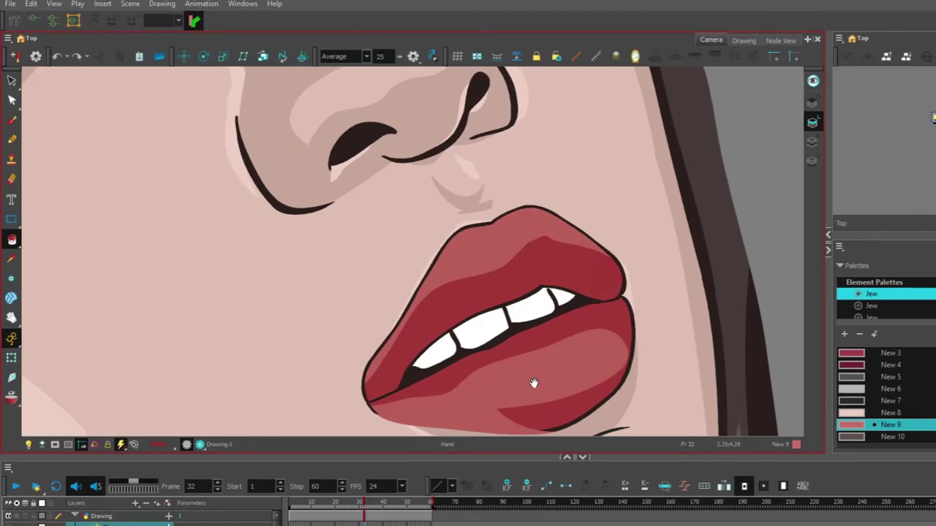
# Outline a highlight in the middle of the upper lip on frame 33 with the Stroke tool, replacing the first jagged stroke
pyautogui.click(366, 516)
pyautogui.moveTo(502, 294); pyautogui.dragTo(495, 316)
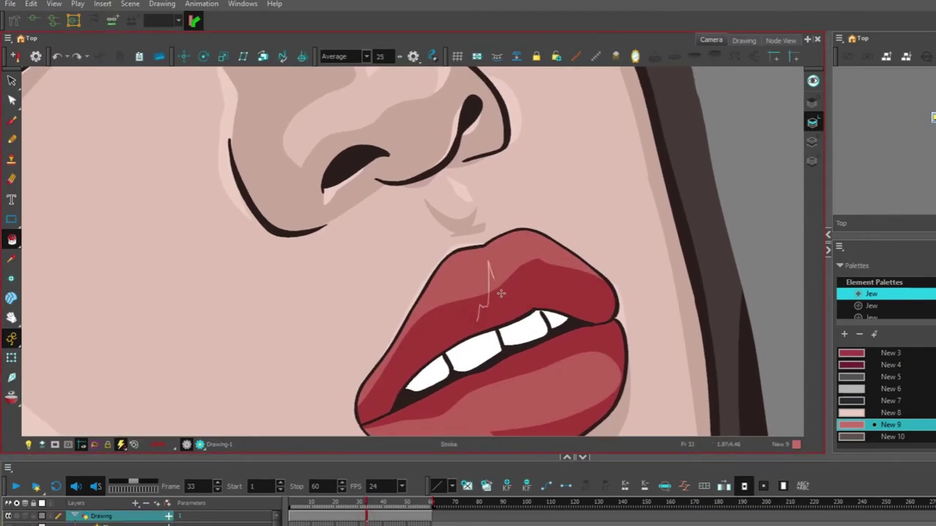
pyautogui.moveTo(503, 308)
pyautogui.mouseDown()
pyautogui.moveTo(472, 326)
pyautogui.moveTo(495, 279)
pyautogui.moveTo(629, 355)
pyautogui.mouseUp()
pyautogui.press('k')
pyautogui.press('k')
pyautogui.scroll(-5, 625, 322)
pyautogui.scroll(3, 644, 334)
pyautogui.scroll(1, 628, 354)
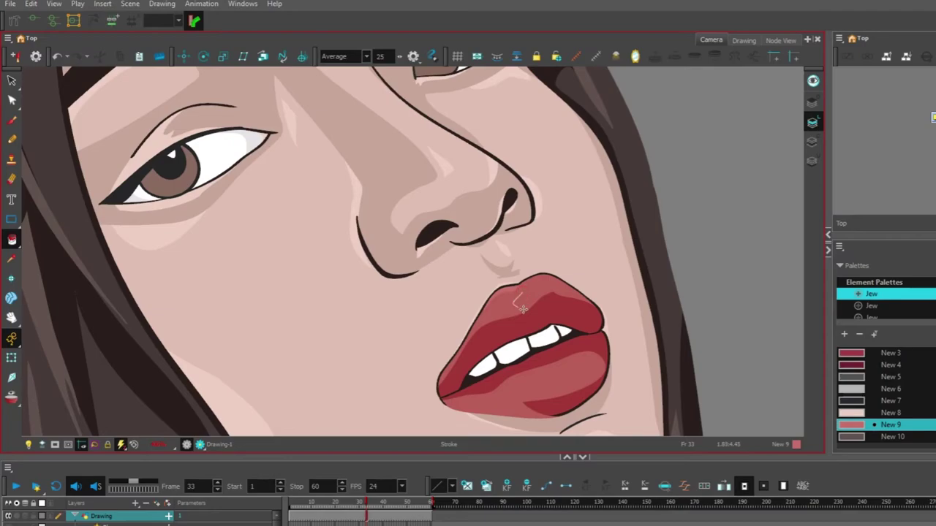
pyautogui.scroll(-5, 586, 290)
pyautogui.scroll(5, 647, 328)
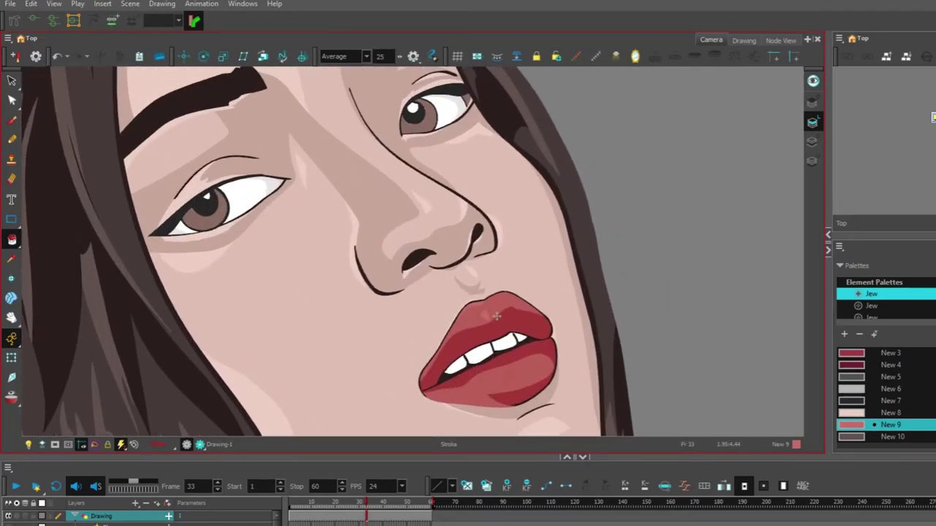
# Paint the outlined highlight in the middle of the upper lip with New 9
pyautogui.moveTo(535, 312); pyautogui.dragTo(546, 290)
pyautogui.moveTo(483, 342)
pyautogui.mouseDown()
pyautogui.moveTo(536, 331)
pyautogui.moveTo(505, 317)
pyautogui.mouseUp()
pyautogui.scroll(-1, 673, 314)
pyautogui.scroll(3, 672, 315)
pyautogui.scroll(-7, 723, 377)
pyautogui.scroll(1, 728, 377)
pyautogui.scroll(5, 729, 373)
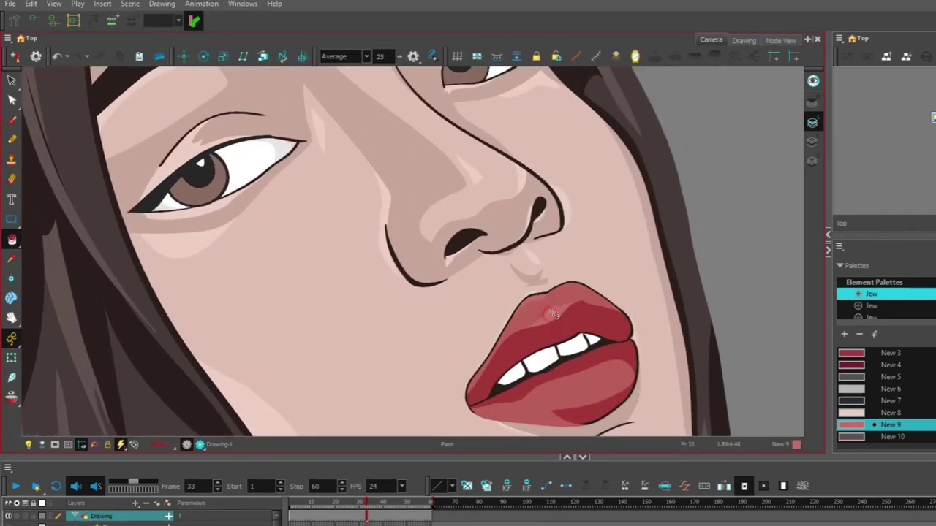
# Outline a curved highlight across the lower lip and paint it with New 9
pyautogui.scroll(-5, 486, 291)
pyautogui.scroll(5, 486, 291)
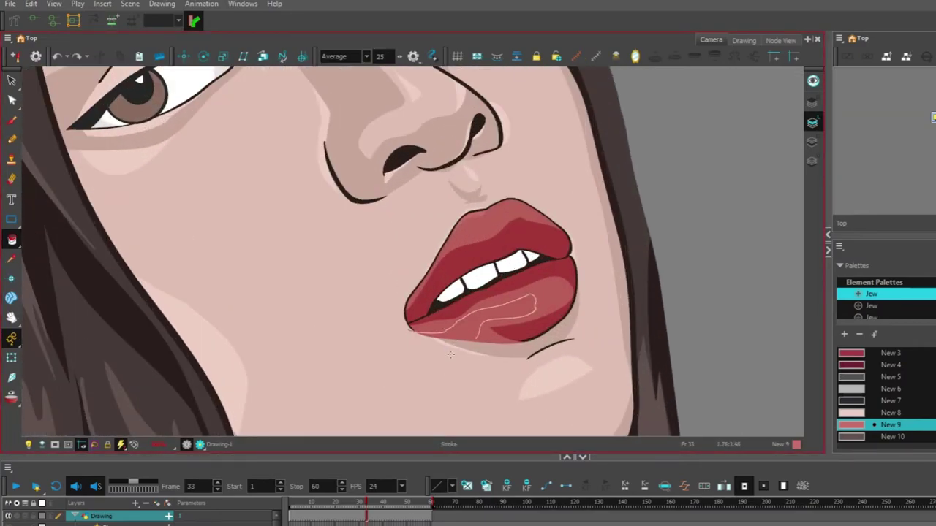
pyautogui.scroll(-4, 583, 376)
pyautogui.scroll(2, 582, 375)
pyautogui.moveTo(504, 327)
pyautogui.mouseDown()
pyautogui.moveTo(617, 359)
pyautogui.moveTo(590, 384)
pyautogui.mouseUp()
pyautogui.scroll(-1, 656, 338)
pyautogui.scroll(-2, 656, 338)
pyautogui.scroll(3, 658, 317)
pyautogui.scroll(-3, 630, 338)
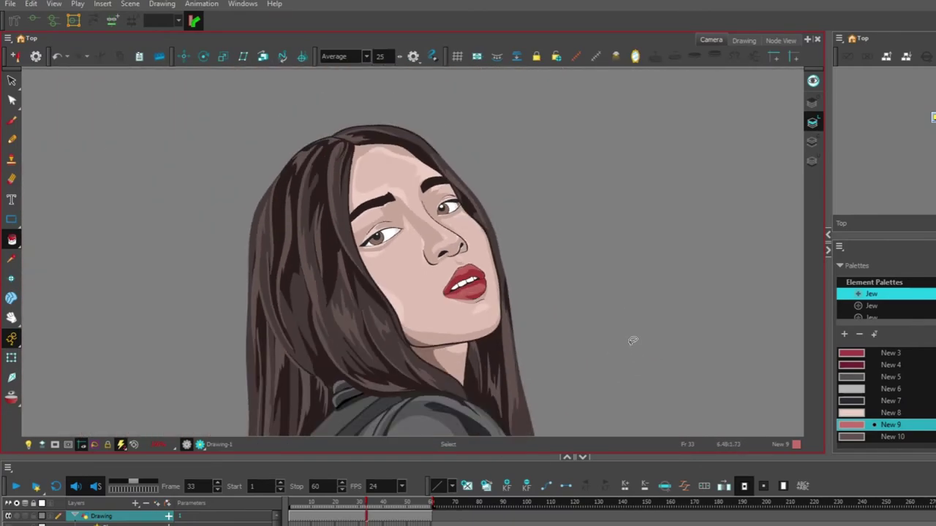
# Outline and fill further light areas on the lips with New 9
pyautogui.scroll(3, 631, 339)
pyautogui.scroll(-3, 597, 337)
pyautogui.scroll(3, 651, 324)
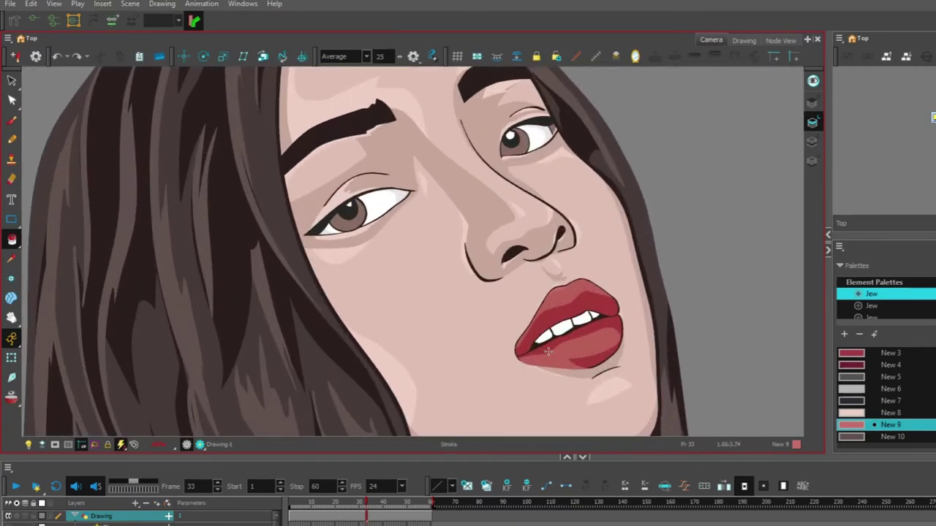
pyautogui.scroll(-4, 656, 332)
pyautogui.scroll(5, 655, 331)
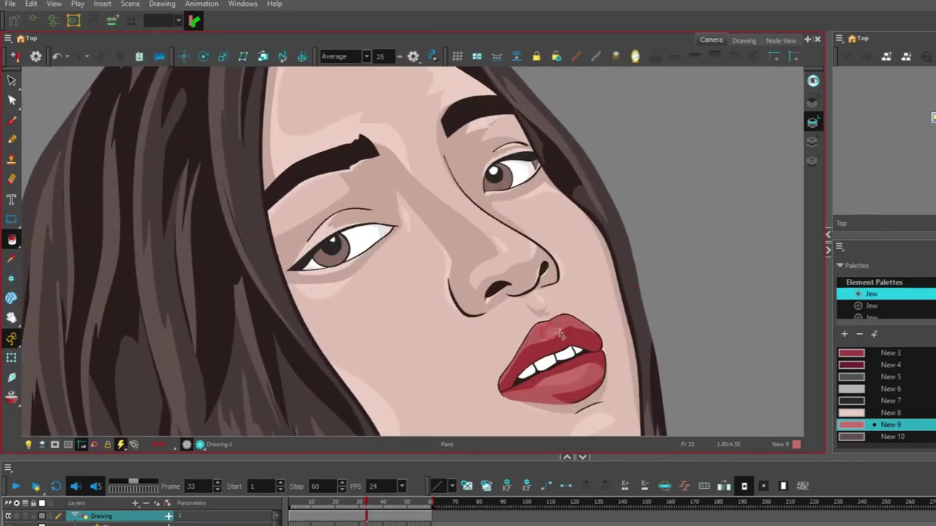
pyautogui.scroll(-4, 548, 329)
pyautogui.scroll(5, 504, 307)
# Display the stroke outlines around the upper lip and paint the enclosed areas above the dark red with New 9
pyautogui.scroll(4, 497, 314)
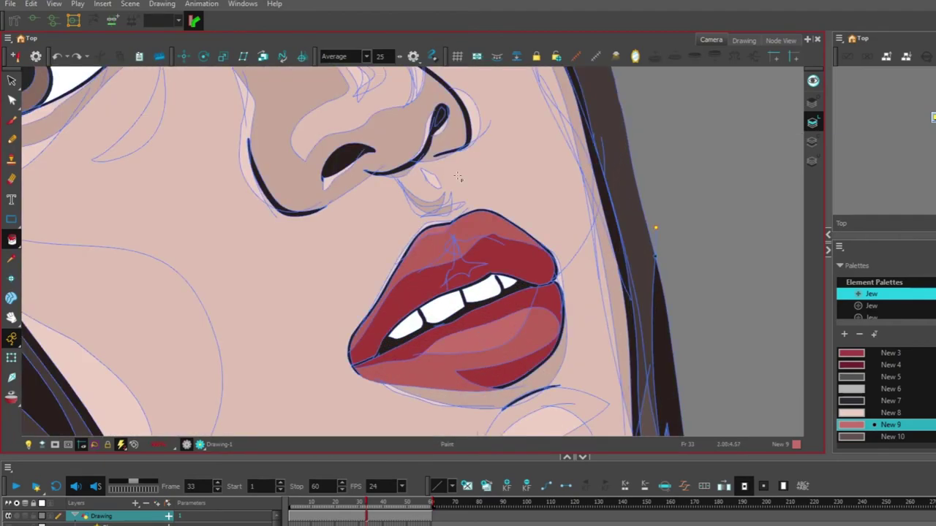
pyautogui.scroll(3, 430, 321)
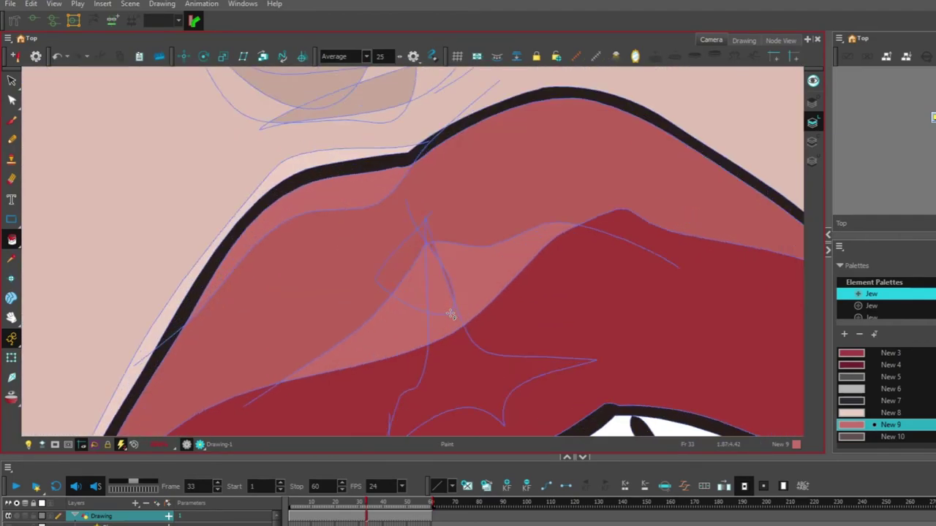
pyautogui.scroll(-5, 600, 247)
pyautogui.scroll(4, 599, 246)
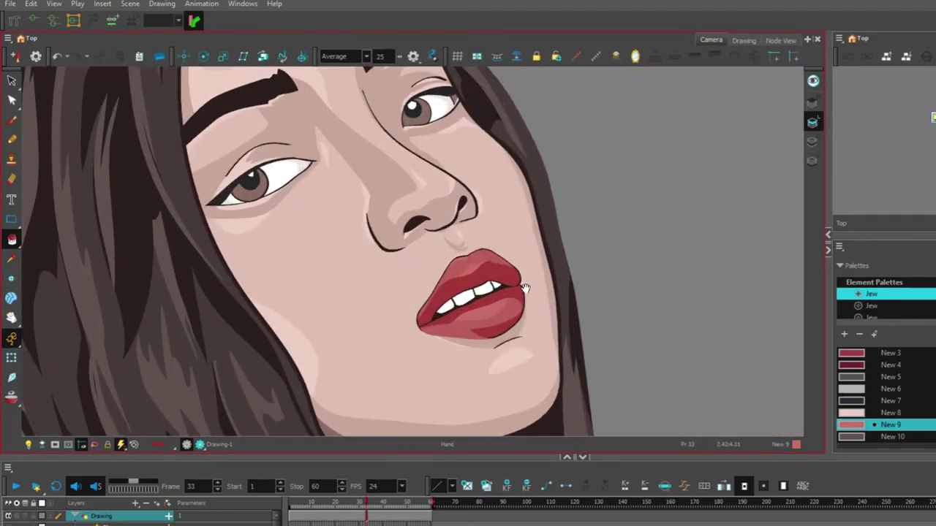
pyautogui.scroll(-4, 590, 302)
pyautogui.scroll(5, 497, 299)
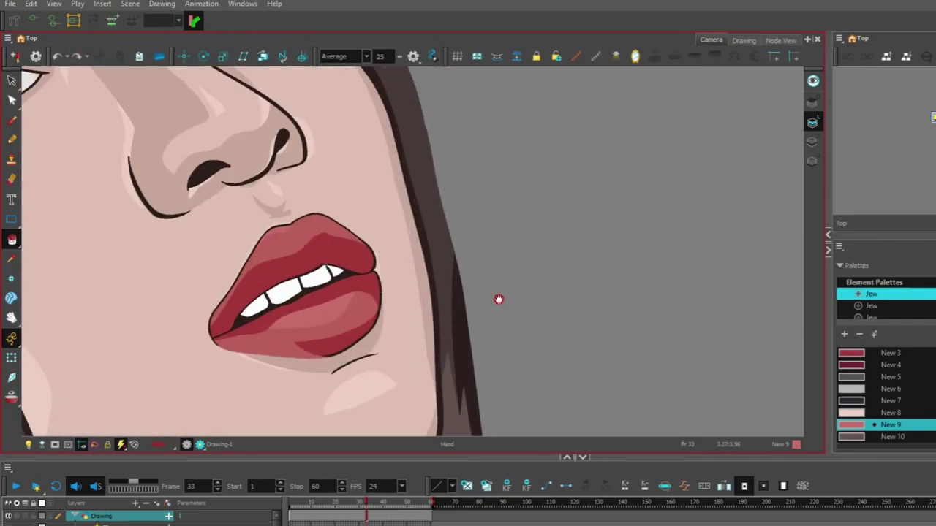
# Outline and paint a New 9 highlight beneath the upper lip's central dip, undoing an unwanted fill
pyautogui.scroll(2, 435, 280)
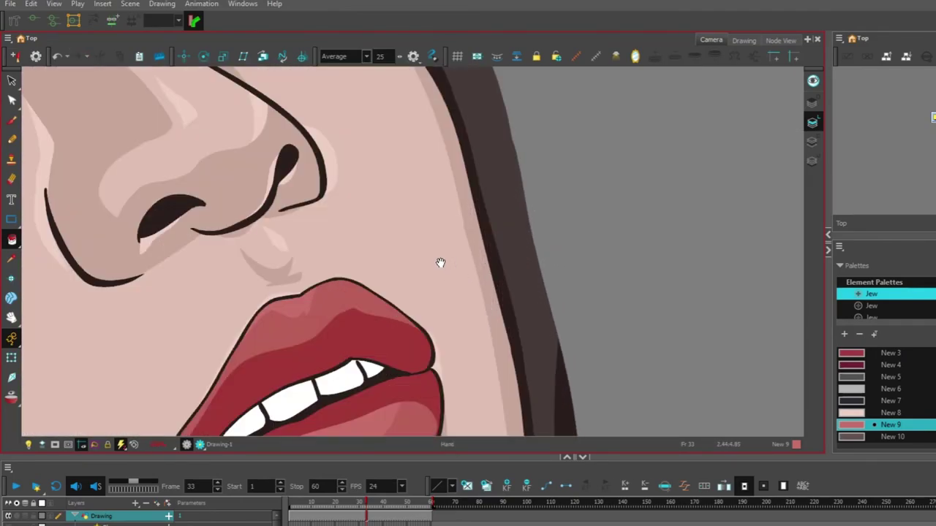
pyautogui.scroll(-5, 339, 281)
pyautogui.scroll(6, 329, 230)
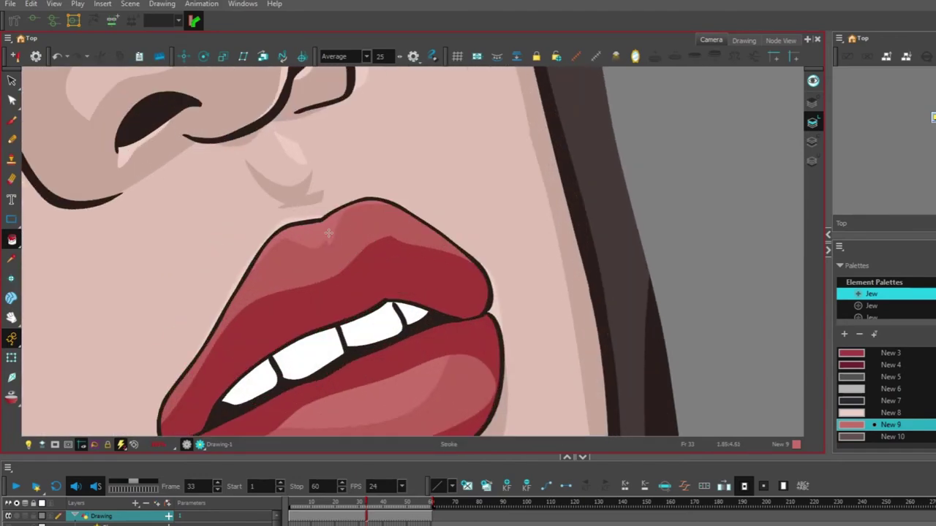
pyautogui.scroll(-5, 507, 288)
pyautogui.scroll(6, 426, 265)
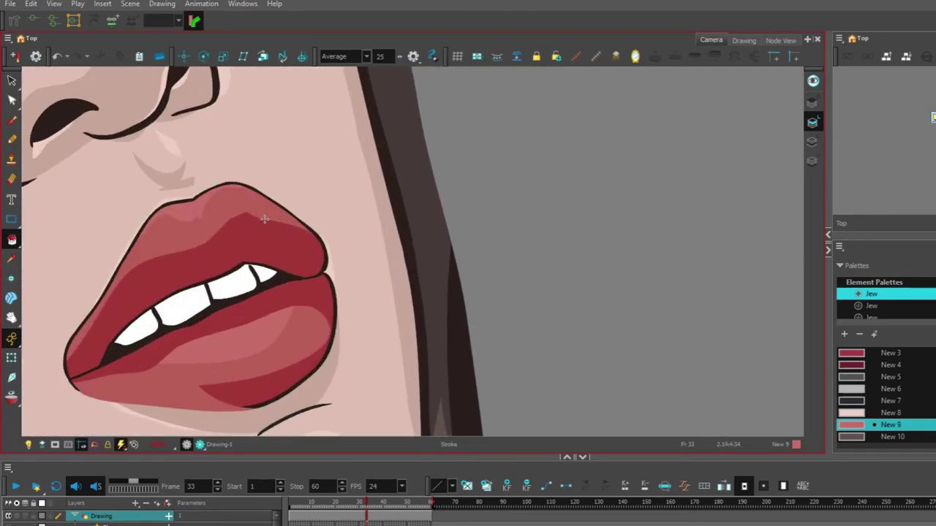
pyautogui.click(315, 247)
pyautogui.hotkey('ctrl', 'z')
pyautogui.scroll(-7, 341, 258)
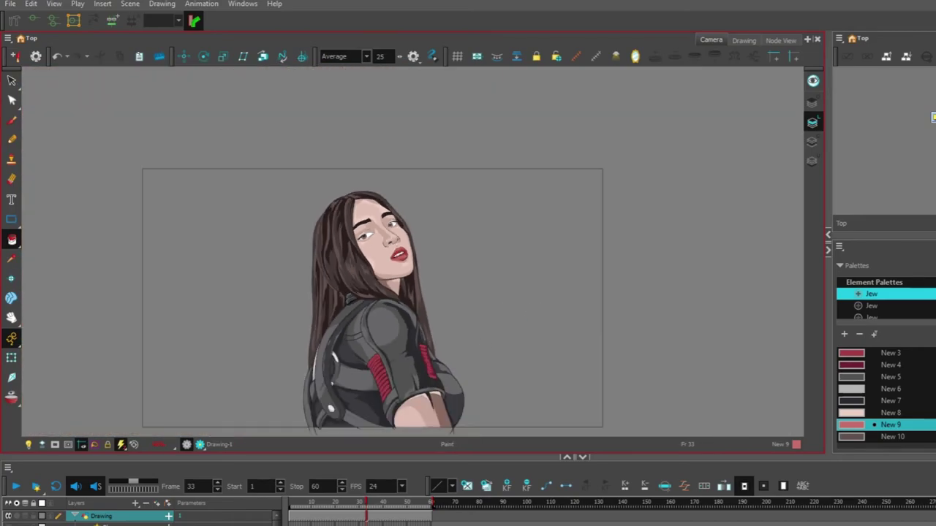
# Brush short upper eyelashes in Vectorized Line along the upper lid of the eye nearest the hair mass
pyautogui.scroll(8, 468, 317)
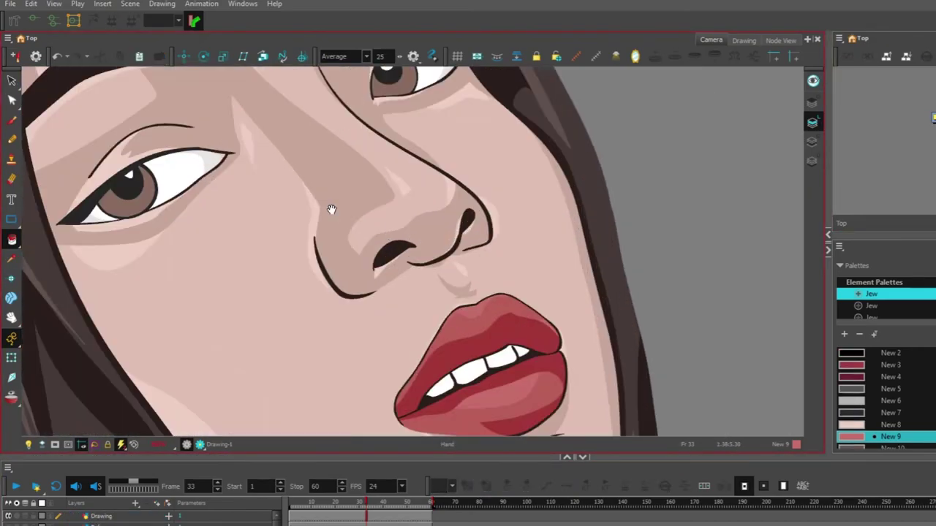
pyautogui.moveTo(332, 210); pyautogui.dragTo(473, 285)
pyautogui.press('d')
pyautogui.click(228, 283)
pyautogui.hotkey('alt', 'b')
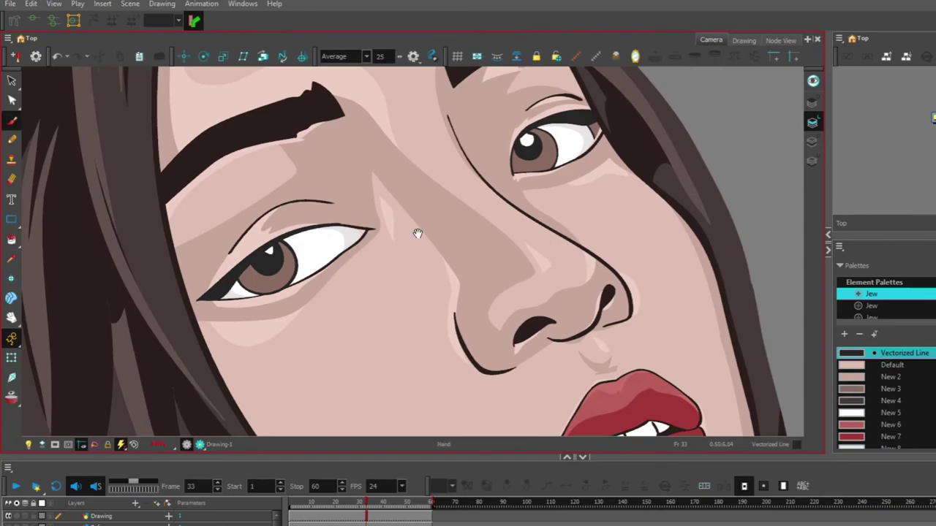
pyautogui.moveTo(436, 231); pyautogui.dragTo(612, 276)
pyautogui.scroll(1, 424, 310)
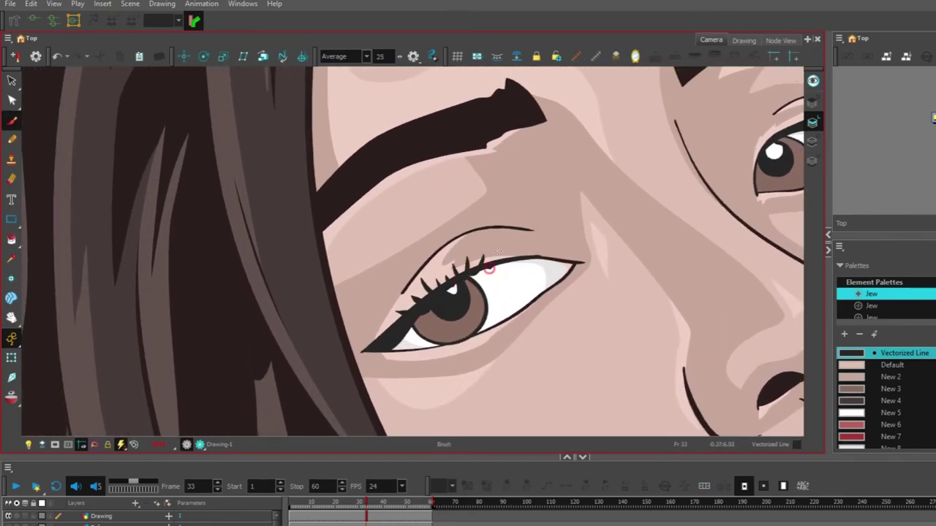
# Reduce the brush's maximum size and redraw the same eye's lower lashes as thinner strokes
pyautogui.scroll(-5, 489, 268)
pyautogui.scroll(4, 564, 289)
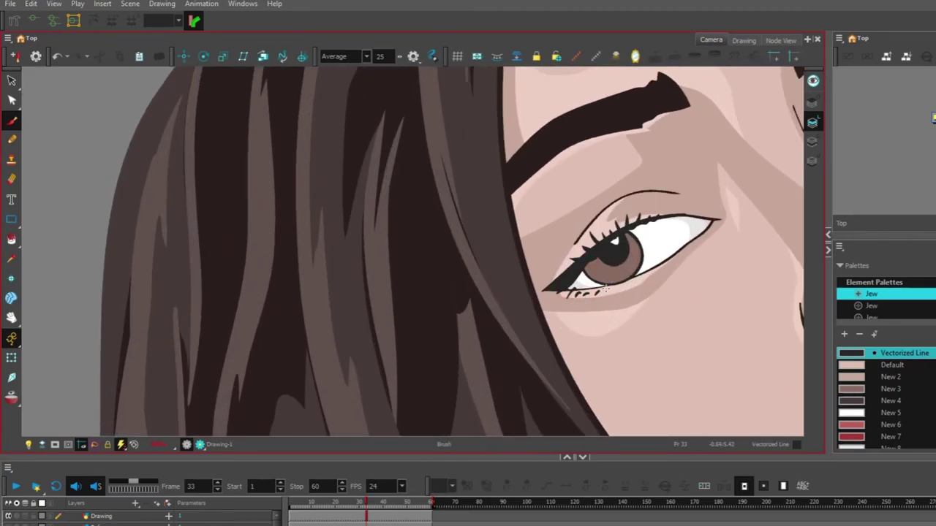
pyautogui.scroll(-5, 606, 288)
pyautogui.scroll(3, 694, 358)
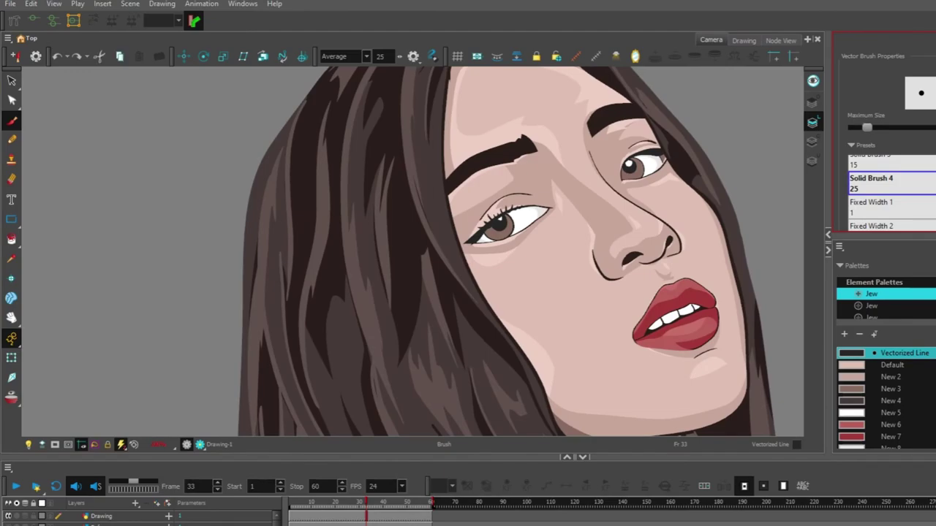
pyautogui.scroll(3, 413, 249)
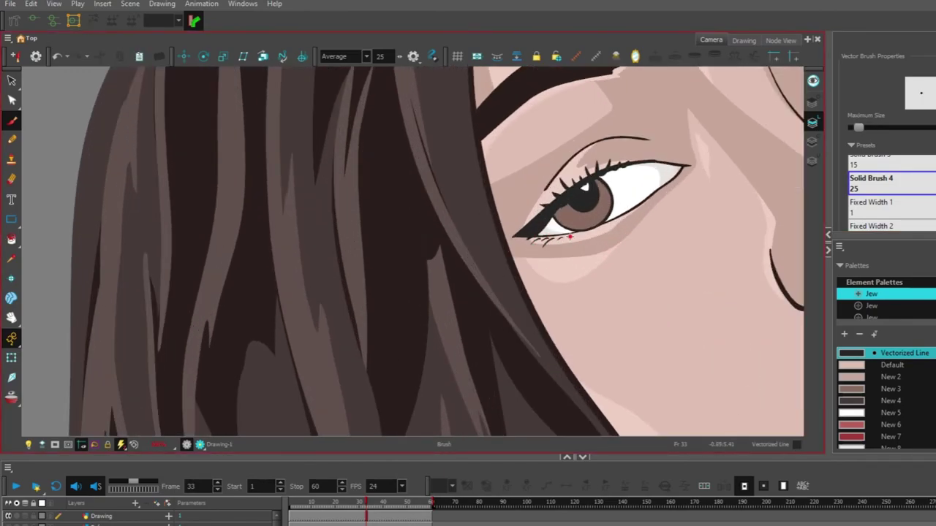
# Brush thin upper eyelashes in Vectorized Line along the other eye's lid and extend the first eye's upper lashes
pyautogui.scroll(-5, 575, 235)
pyautogui.scroll(5, 625, 268)
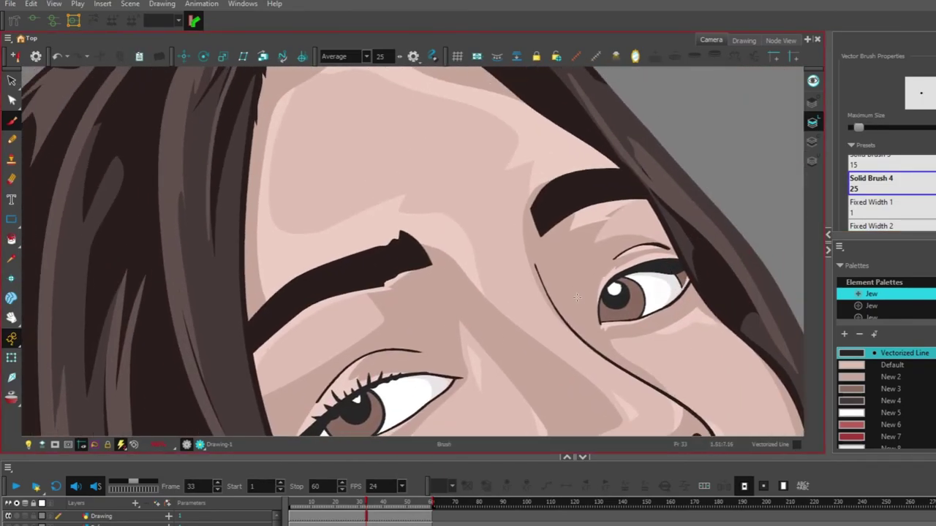
pyautogui.scroll(-4, 439, 362)
pyautogui.scroll(4, 515, 346)
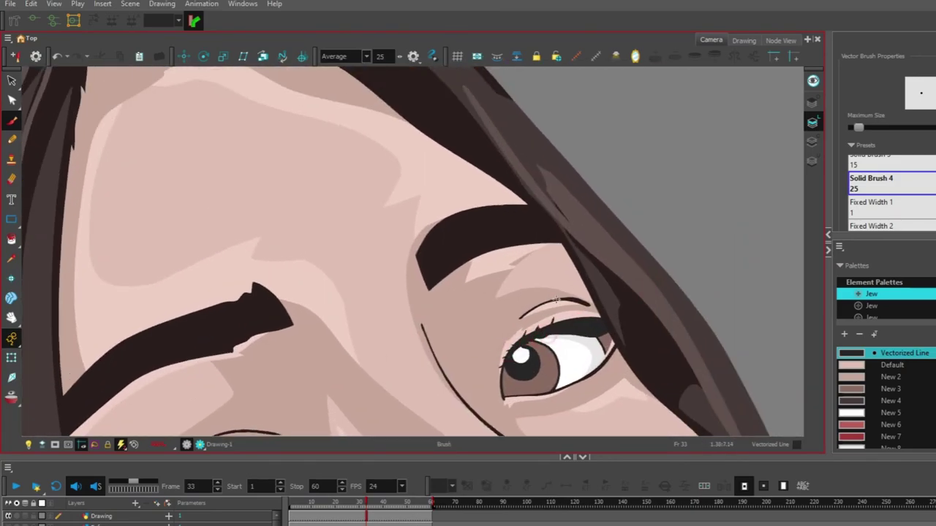
pyautogui.scroll(-5, 577, 314)
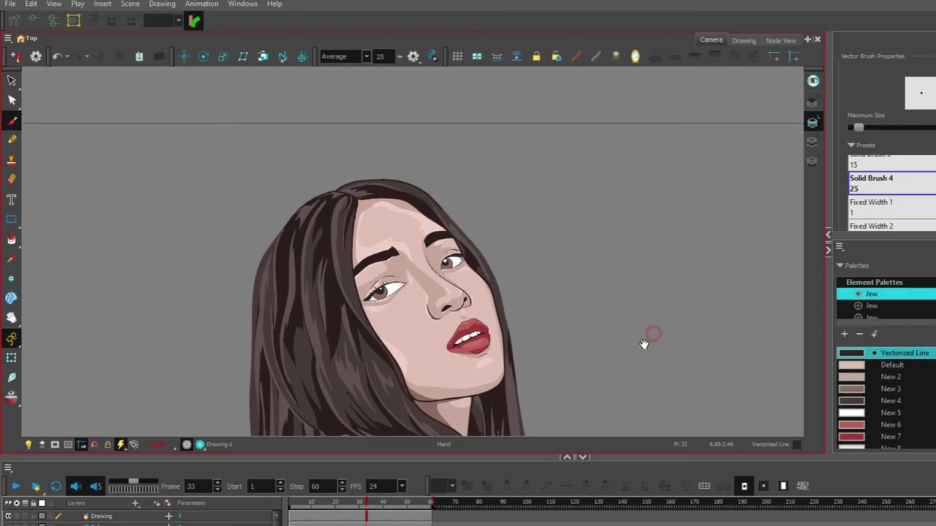
pyautogui.scroll(5, 583, 308)
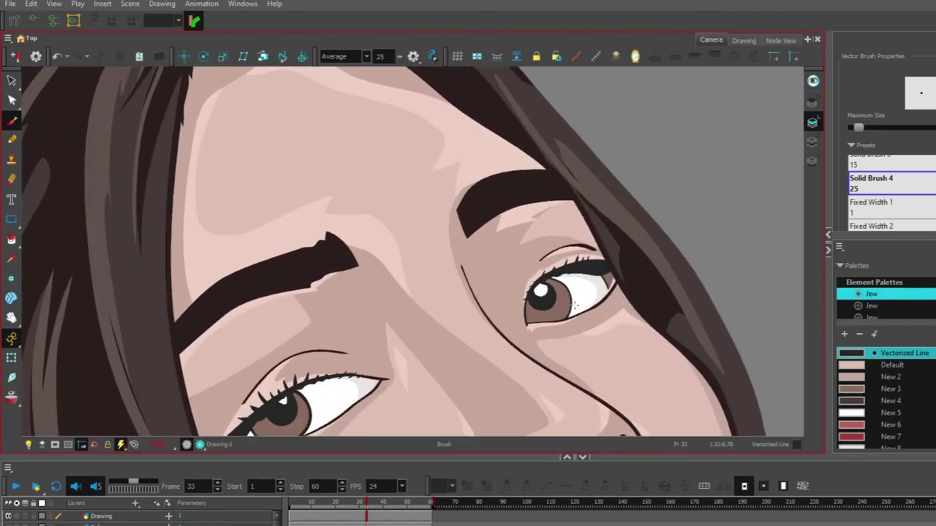